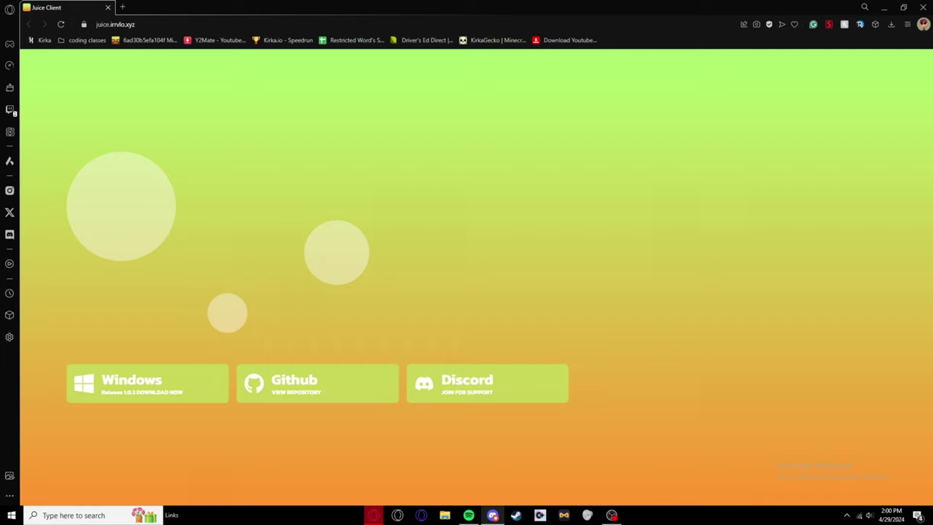
Switch to Discord and check the Juice Client announcement in the Kirka.io server's general channel.
{"action": "left_click", "coordinate": [493, 515]}
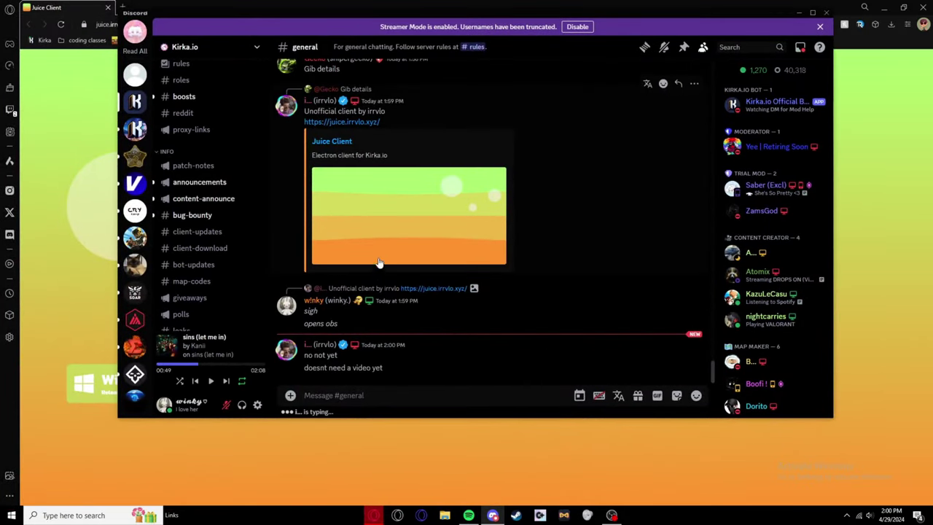
{"action": "left_click_drag", "start_coordinate": [317, 111], "coordinate": [434, 113]}
{"action": "left_click", "coordinate": [435, 113]}
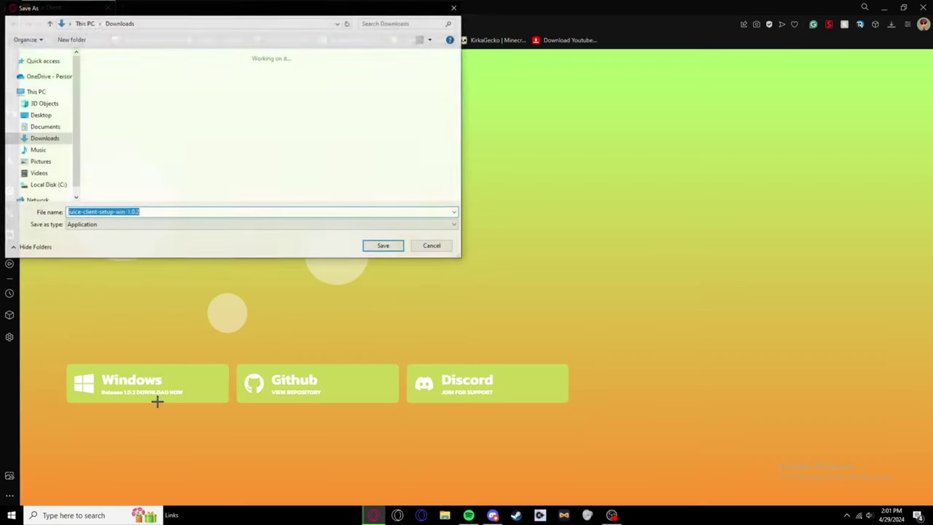
Save the juice-client-setup-win-1.0.2 installer to Downloads and run it, overriding the SmartScreen block.
{"action": "left_click", "coordinate": [380, 246]}
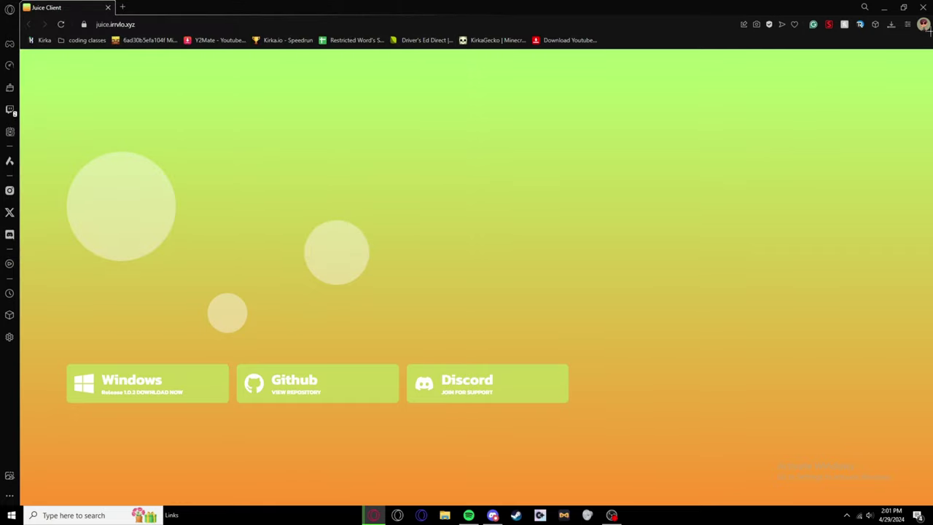
{"action": "left_click", "coordinate": [891, 24]}
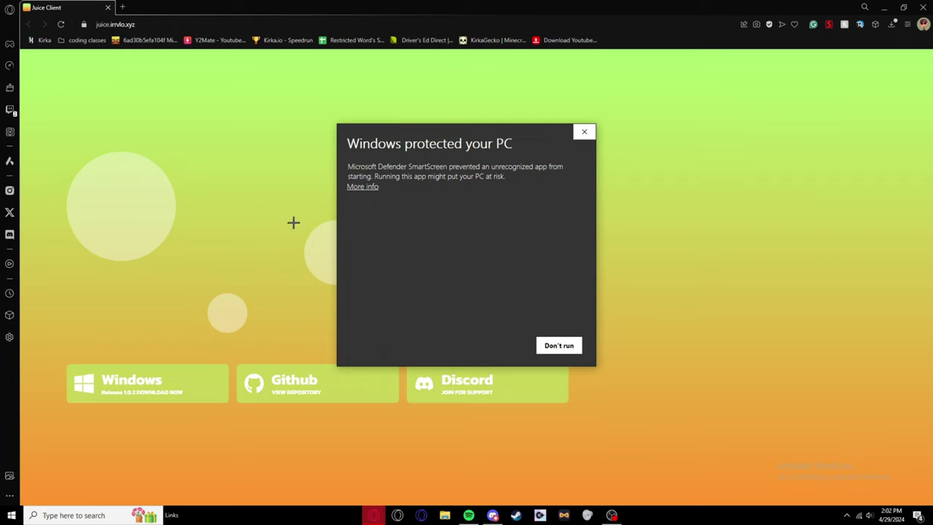
{"action": "left_click_drag", "start_coordinate": [500, 153], "coordinate": [486, 139]}
{"action": "left_click", "coordinate": [350, 175]}
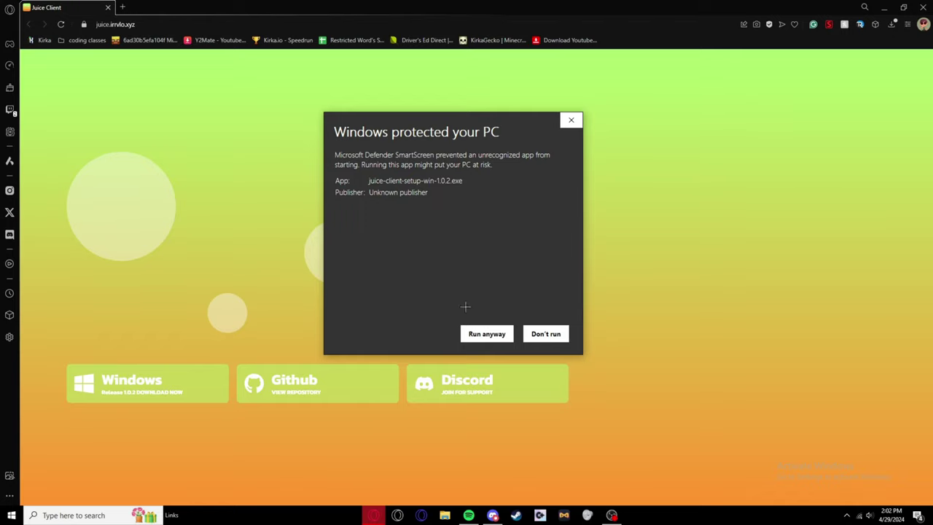
{"action": "left_click", "coordinate": [486, 334]}
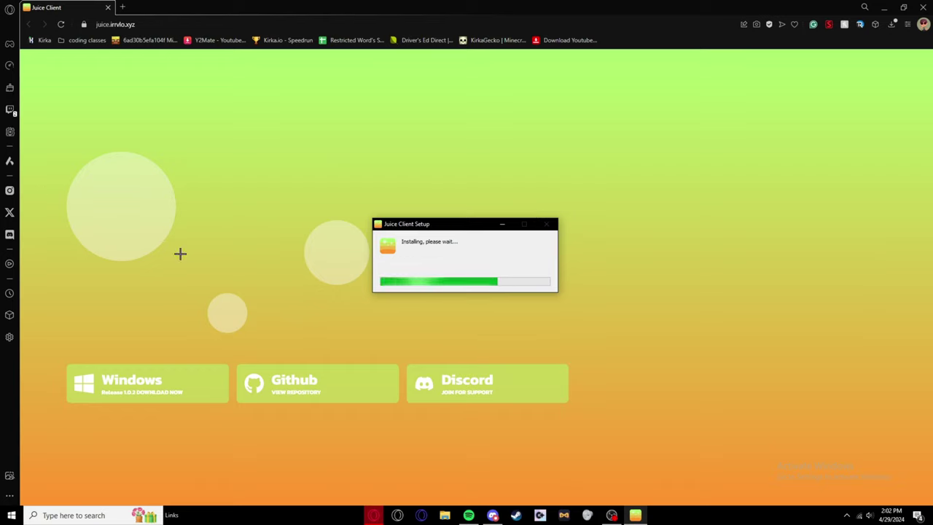
{"action": "left_click_drag", "start_coordinate": [427, 218], "coordinate": [429, 174]}
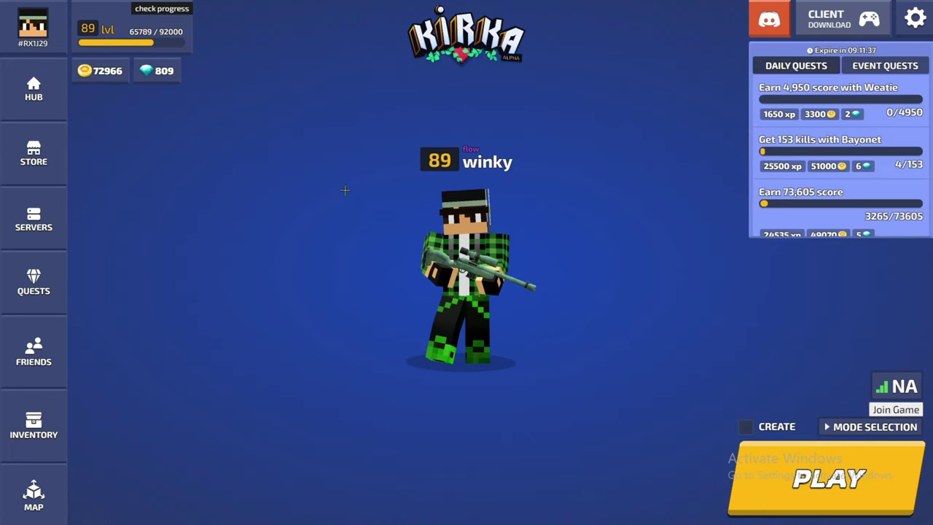
Open the Juice Client menu and try out Rave Mode in the UI settings, switching it off again.
{"action": "key", "text": "Shift_R"}
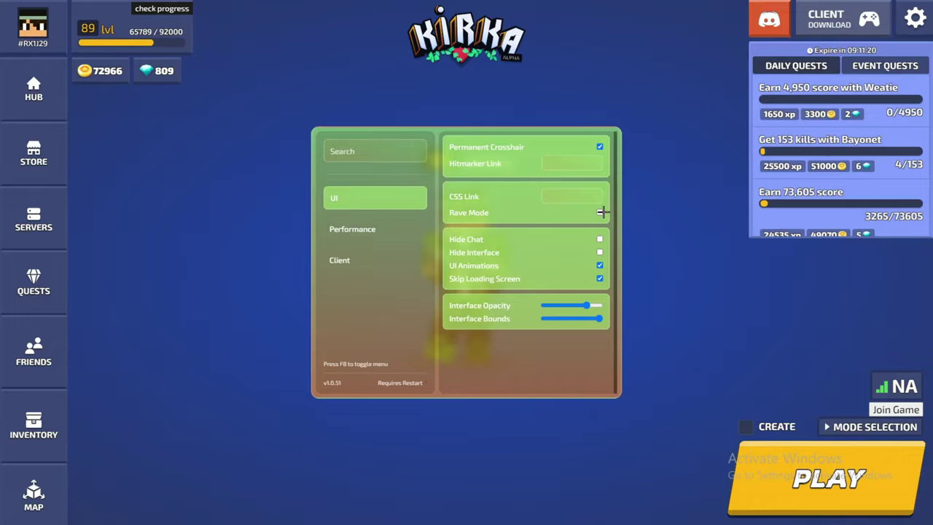
{"action": "key", "text": "F8"}
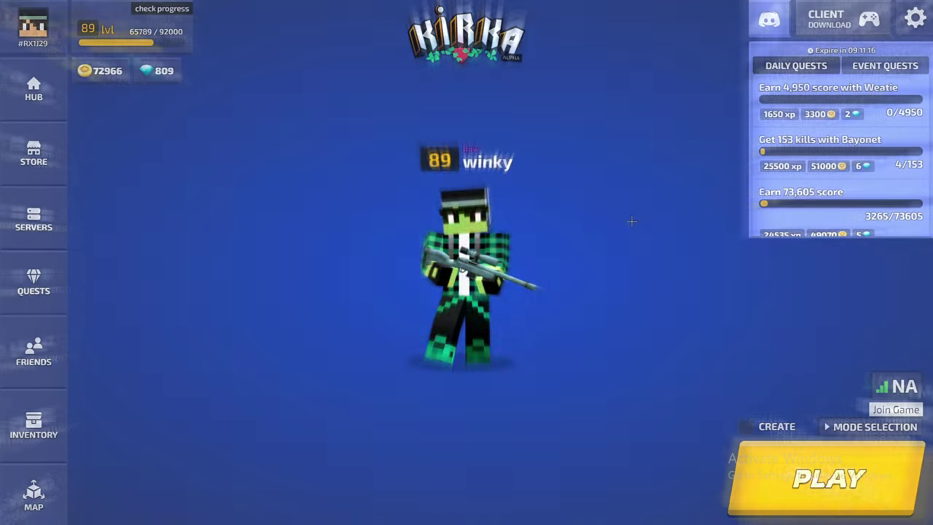
{"action": "key", "text": "F8"}
{"action": "left_click", "coordinate": [599, 212]}
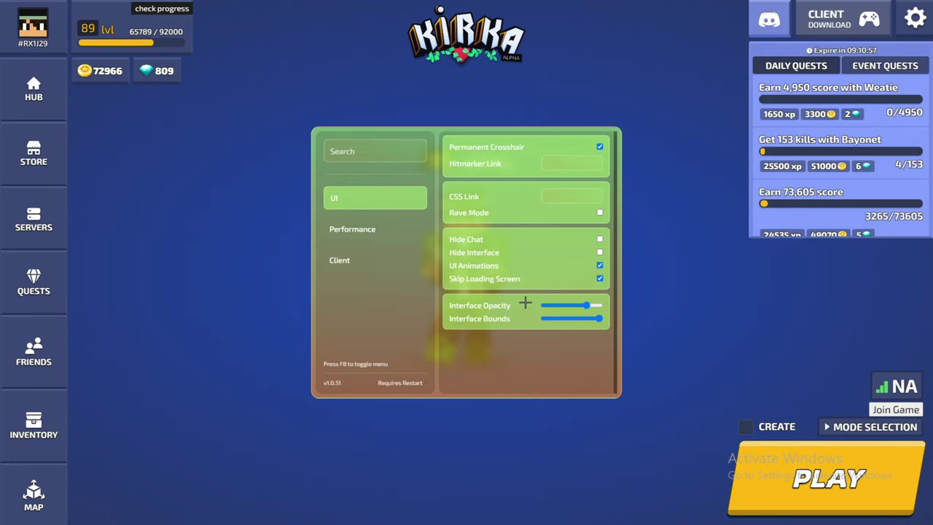
Try the Interface Opacity at its minimum and return it to about three quarters.
{"action": "left_click_drag", "start_coordinate": [565, 309], "coordinate": [543, 304]}
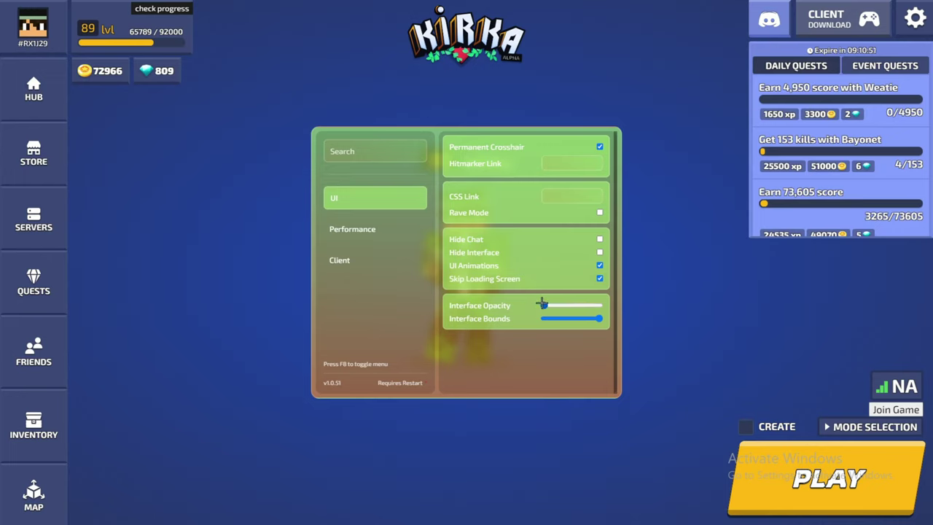
{"action": "left_click", "coordinate": [587, 305]}
{"action": "left_click_drag", "start_coordinate": [588, 305], "coordinate": [585, 308]}
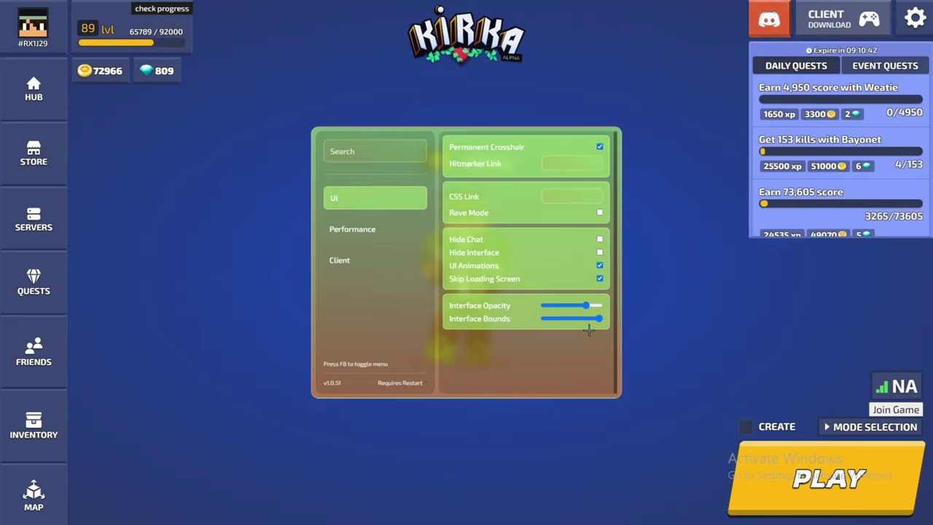
Review the Juice Client's Performance, Client and UI settings and toggle its menu.
{"action": "left_click", "coordinate": [353, 227]}
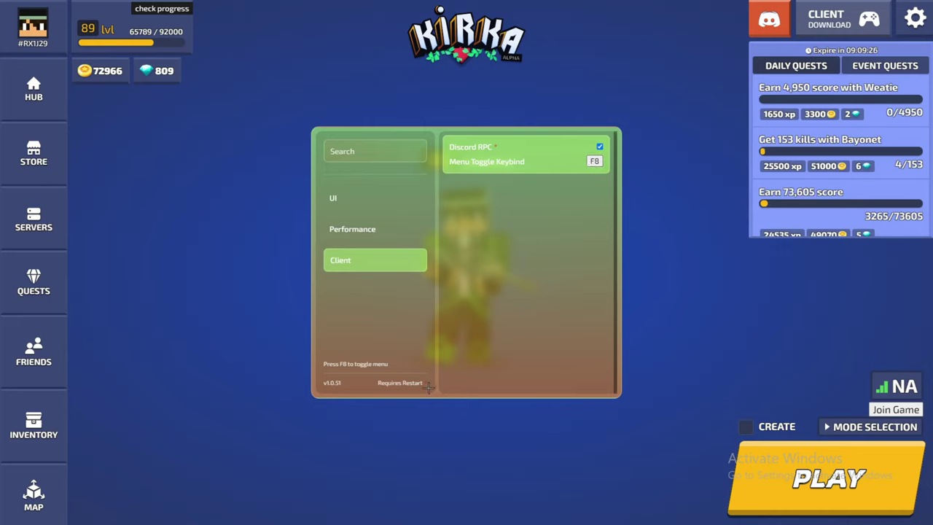
{"action": "left_click", "coordinate": [366, 231]}
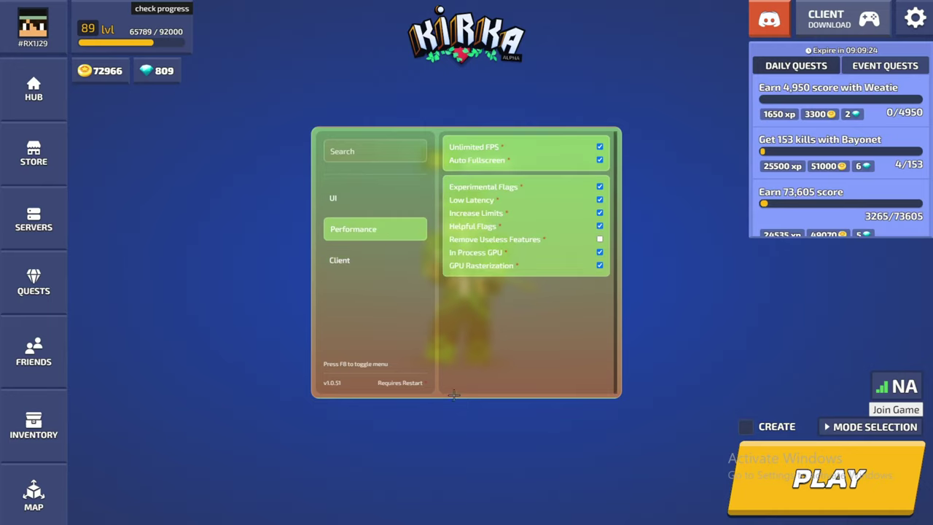
{"action": "left_click", "coordinate": [369, 204]}
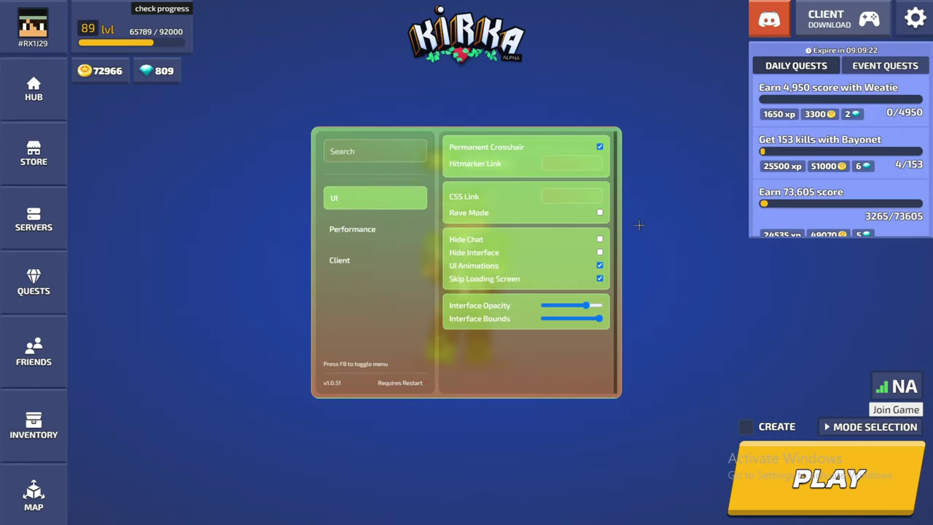
{"action": "left_click", "coordinate": [368, 229]}
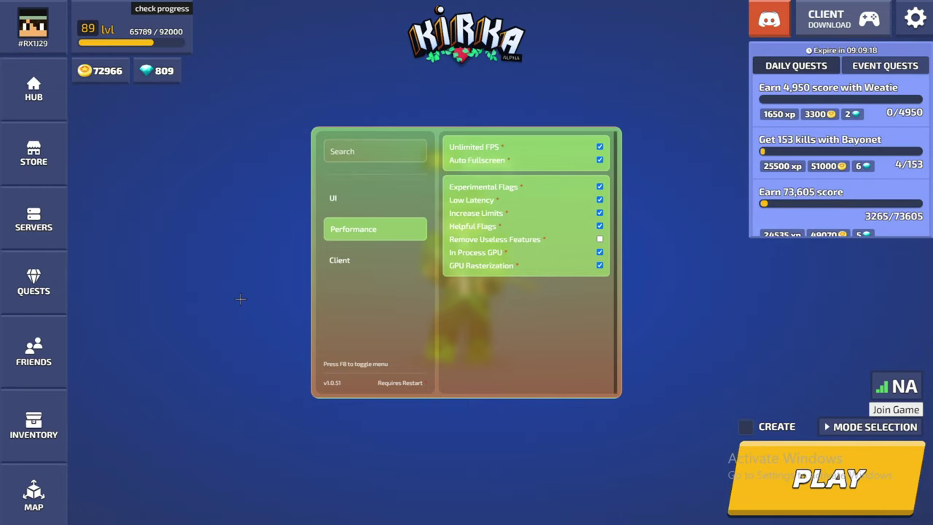
{"action": "key", "text": "F8"}
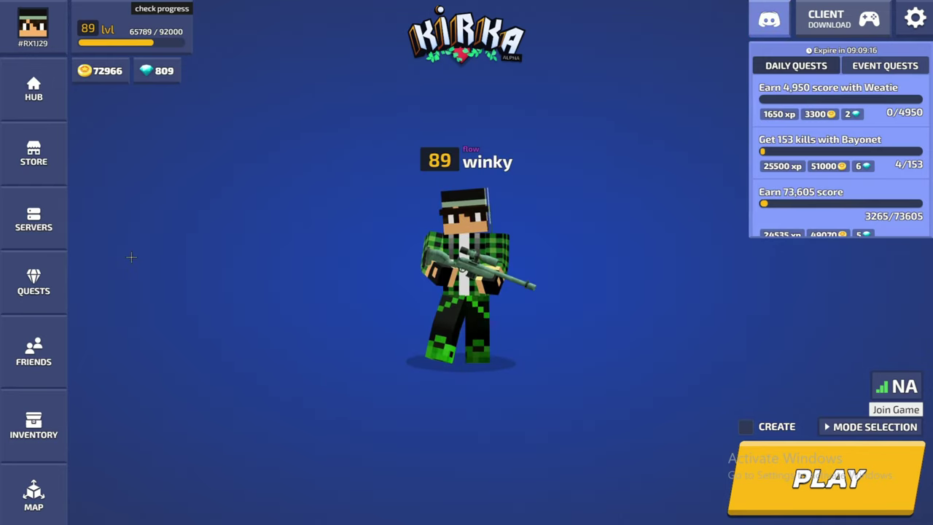
{"action": "key", "text": "F8"}
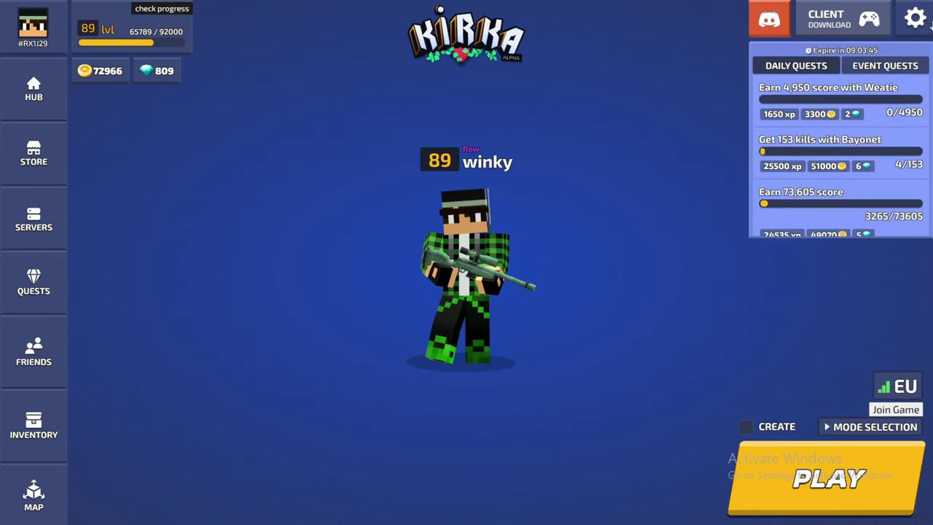
Open Kirka's game settings and look through the Mods options of the Custom2 preset.
{"action": "left_click", "coordinate": [924, 21]}
{"action": "left_click", "coordinate": [558, 99]}
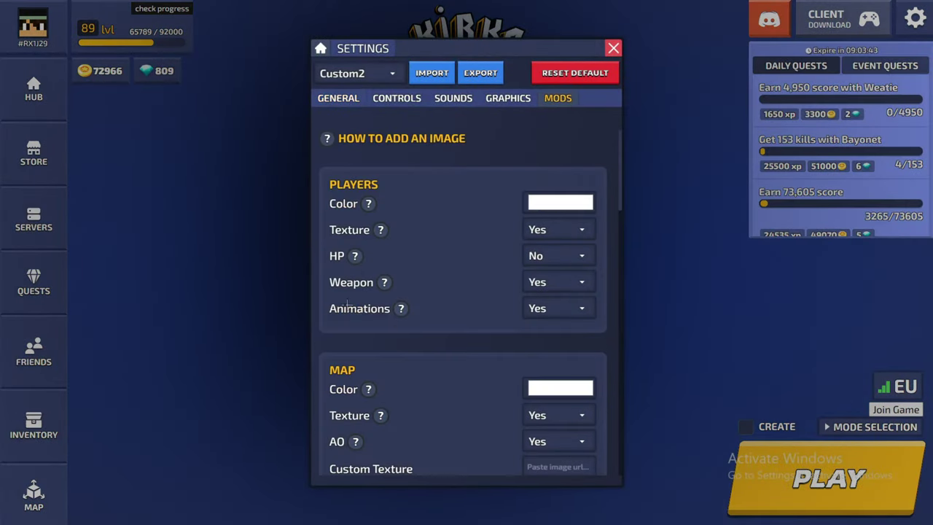
{"action": "scroll", "coordinate": [505, 271], "scroll_direction": "down", "scroll_amount": 15}
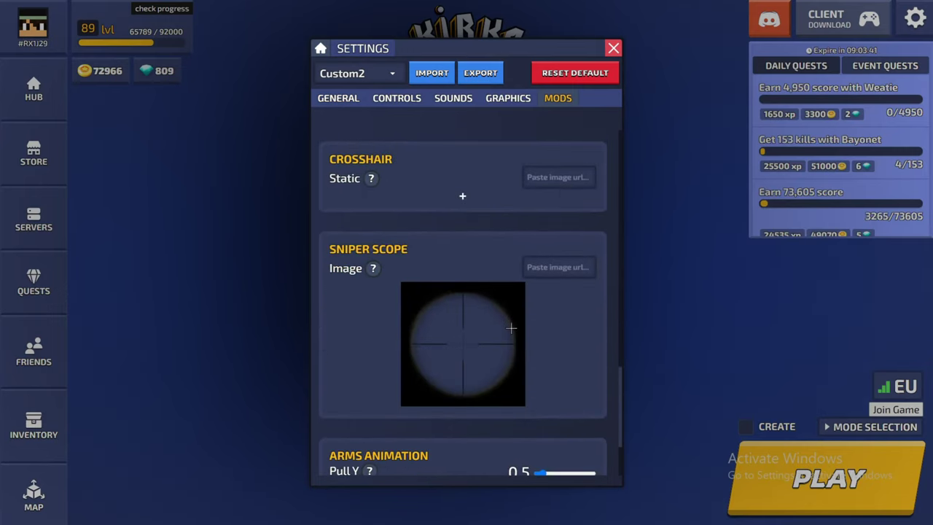
{"action": "scroll", "coordinate": [511, 328], "scroll_direction": "up", "scroll_amount": 15}
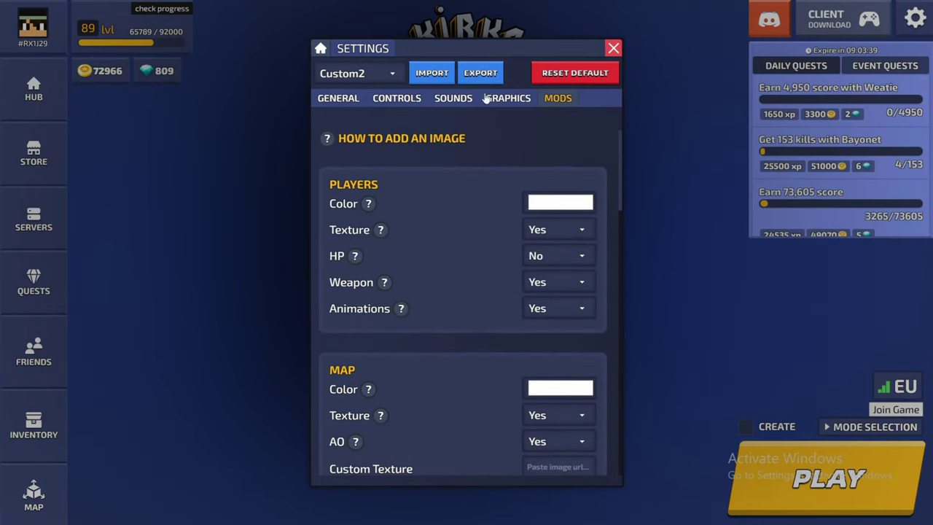
Switch the game settings to the Custom1 preset and view its General and Mods options.
{"action": "left_click", "coordinate": [357, 73]}
{"action": "left_click", "coordinate": [366, 139]}
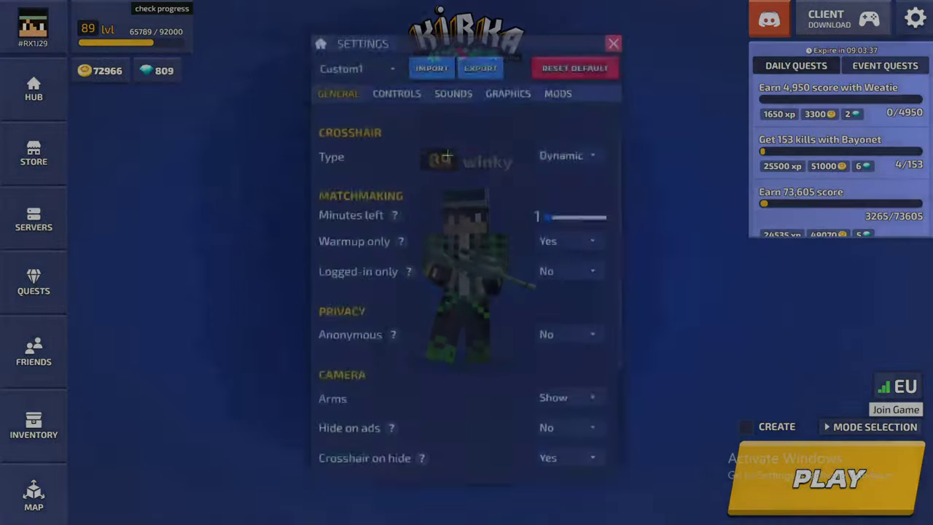
{"action": "scroll", "coordinate": [566, 148], "scroll_direction": "down", "scroll_amount": 3}
{"action": "scroll", "coordinate": [566, 146], "scroll_direction": "up", "scroll_amount": 3}
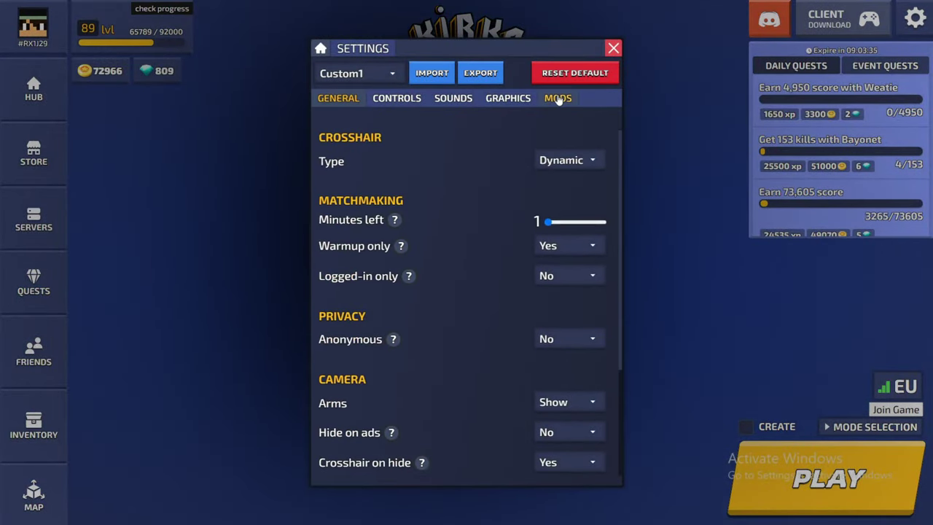
{"action": "left_click", "coordinate": [557, 98]}
Switch the game settings to the Default preset and look over its General options.
{"action": "left_click", "coordinate": [337, 76]}
{"action": "left_click", "coordinate": [333, 94]}
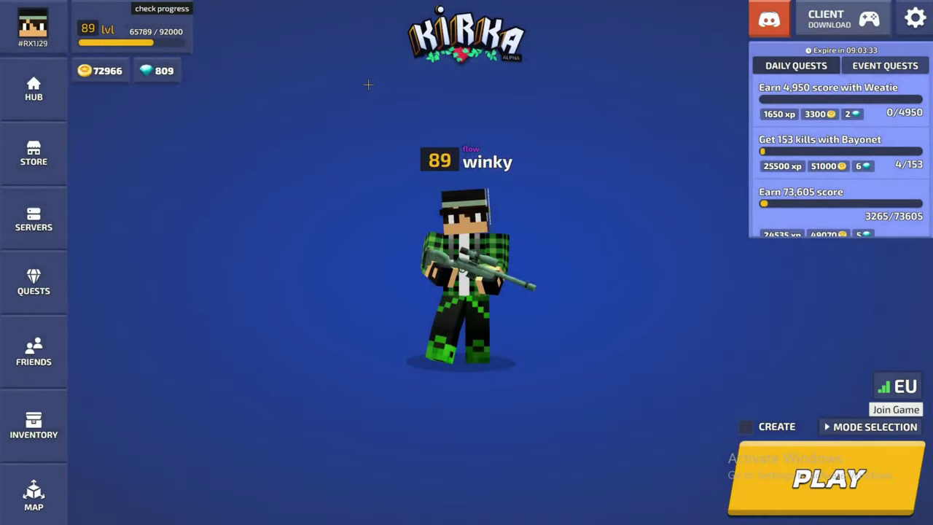
{"action": "scroll", "coordinate": [443, 265], "scroll_direction": "down", "scroll_amount": 3}
{"action": "scroll", "coordinate": [367, 111], "scroll_direction": "up", "scroll_amount": 3}
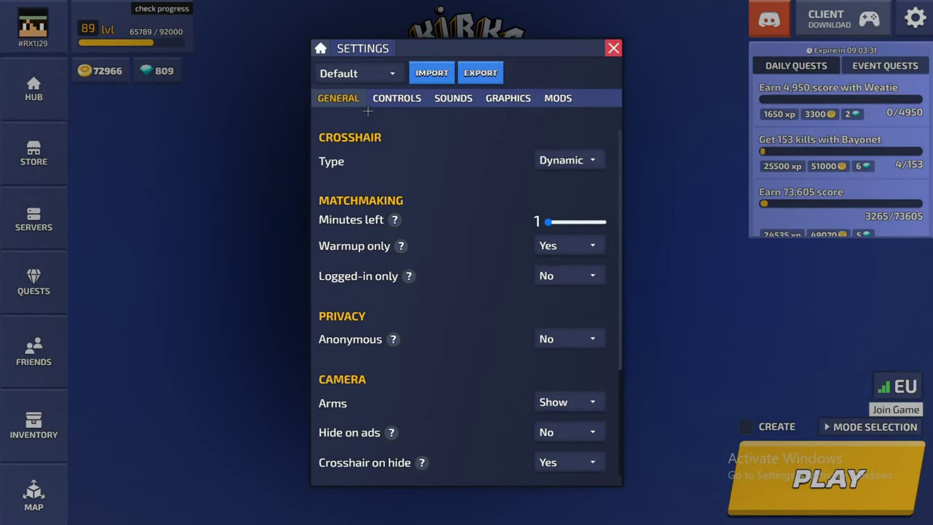
Return the game settings to the Custom1 preset and look over its General options.
{"action": "left_click", "coordinate": [357, 73]}
{"action": "left_click", "coordinate": [333, 139]}
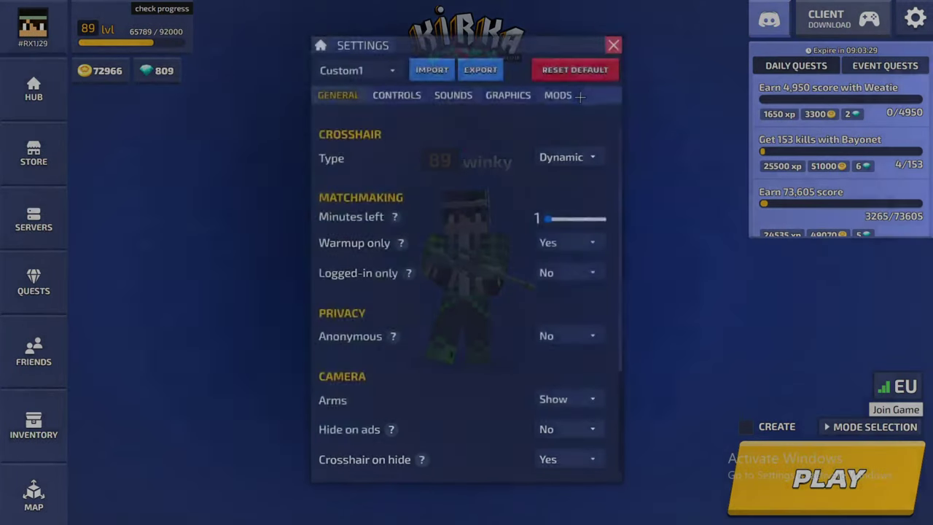
{"action": "scroll", "coordinate": [451, 187], "scroll_direction": "down", "scroll_amount": 3}
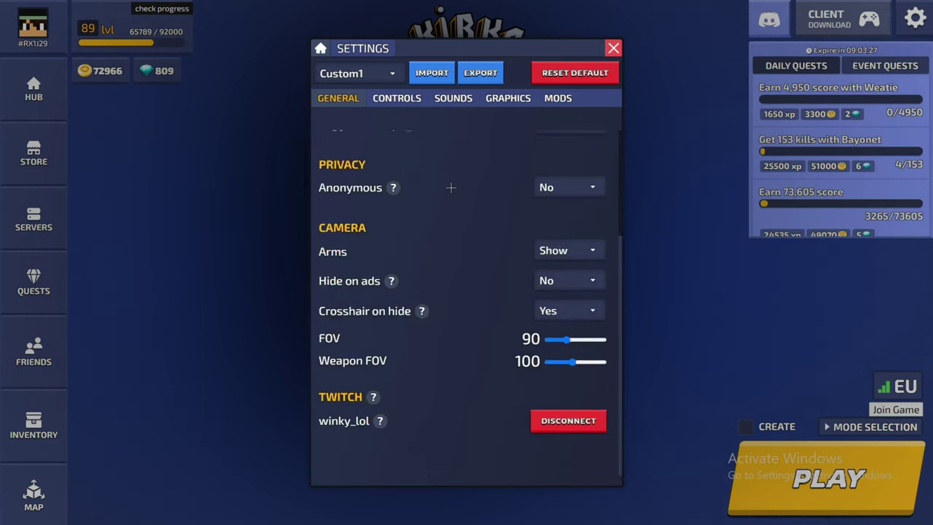
{"action": "scroll", "coordinate": [486, 194], "scroll_direction": "up", "scroll_amount": 3}
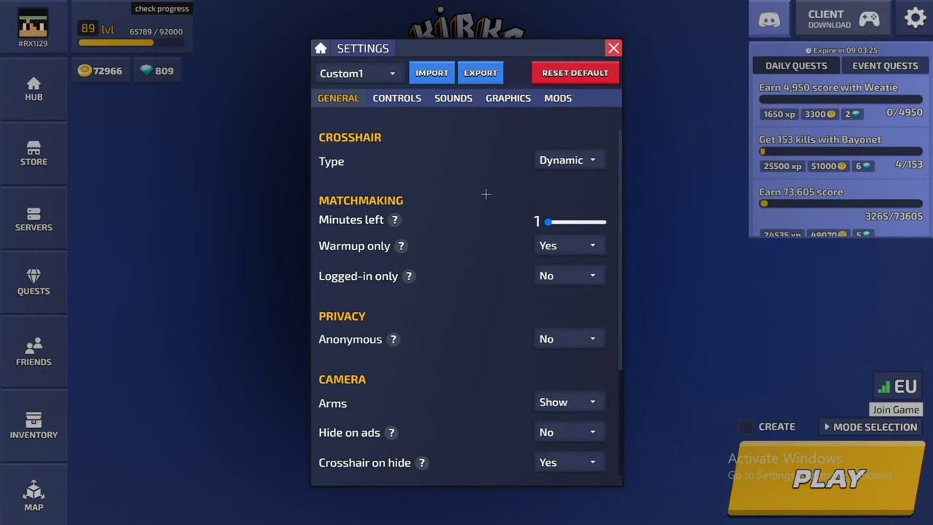